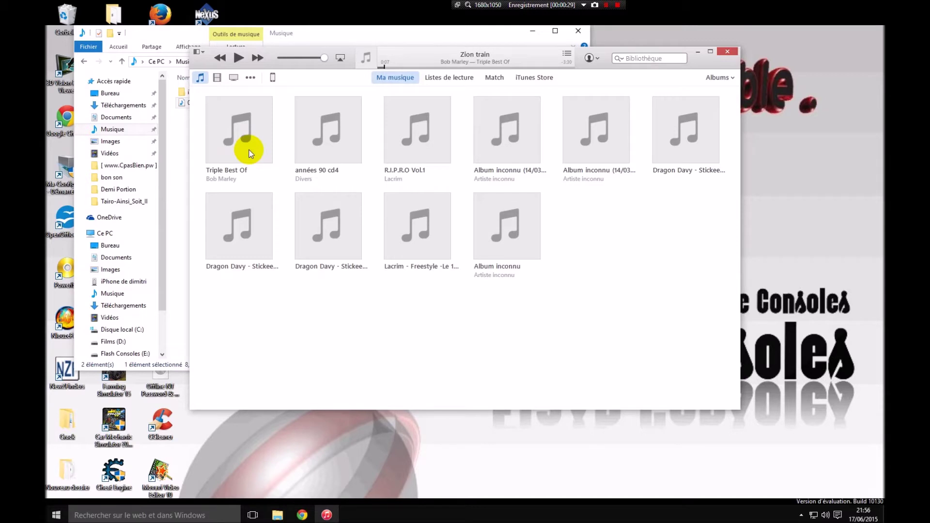
Open the information of the Zion train track in the Triple Best Of album and rename it "Zion train sonnerie"
{"action": "left_click", "coordinate": [251, 141]}
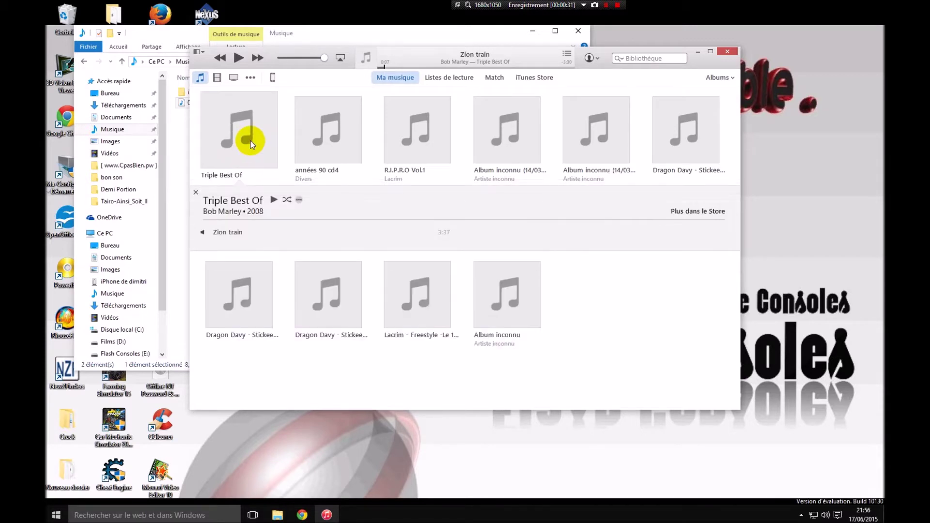
{"action": "right_click", "coordinate": [251, 142]}
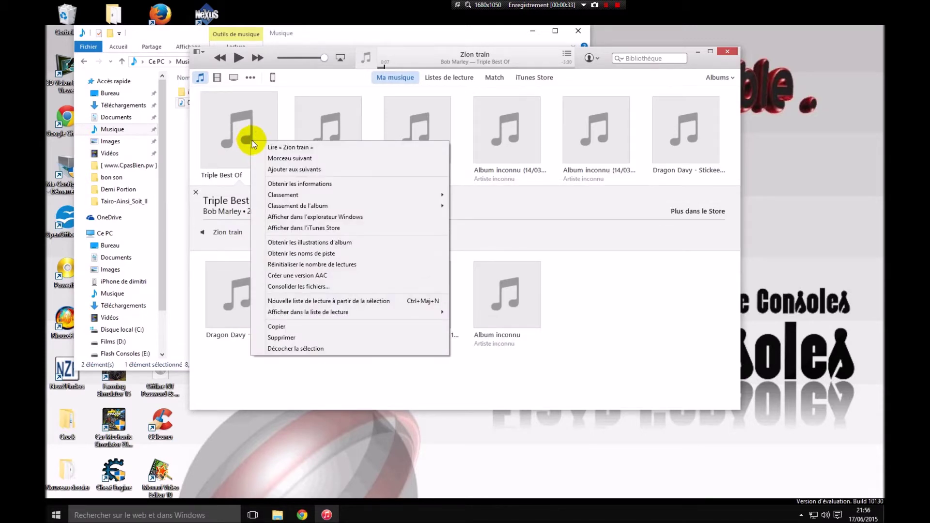
{"action": "left_click", "coordinate": [273, 186]}
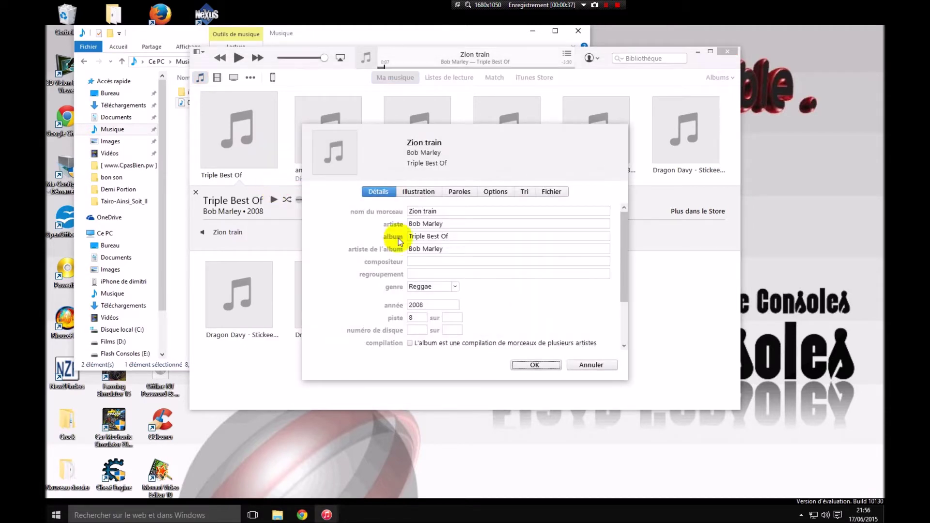
{"action": "left_click", "coordinate": [442, 213]}
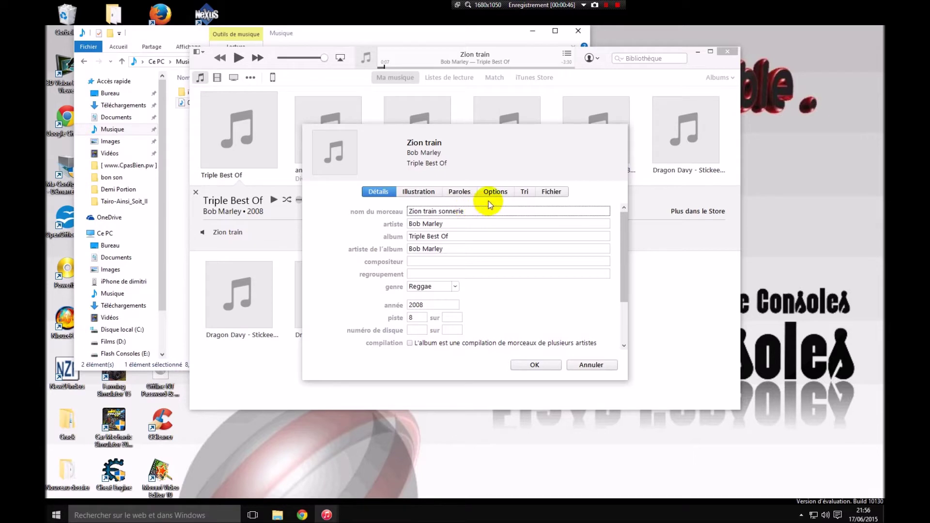
{"action": "left_click", "coordinate": [467, 211]}
{"action": "left_click_drag", "start_coordinate": [467, 211], "coordinate": [439, 213]}
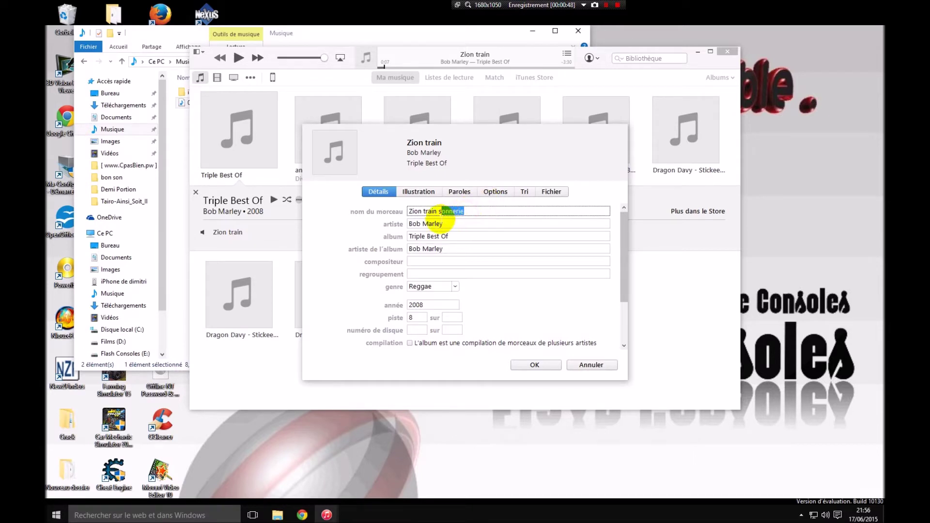
{"action": "left_click", "coordinate": [473, 210]}
In the track's playback options, enable the start at 0:00 and the end at 0:15,000, and save the settings
{"action": "left_click", "coordinate": [486, 192]}
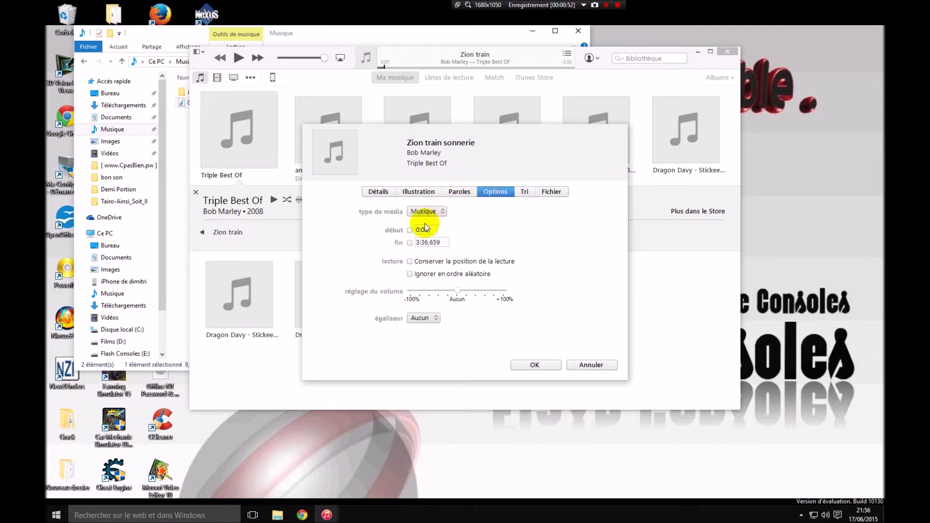
{"action": "left_click", "coordinate": [419, 242]}
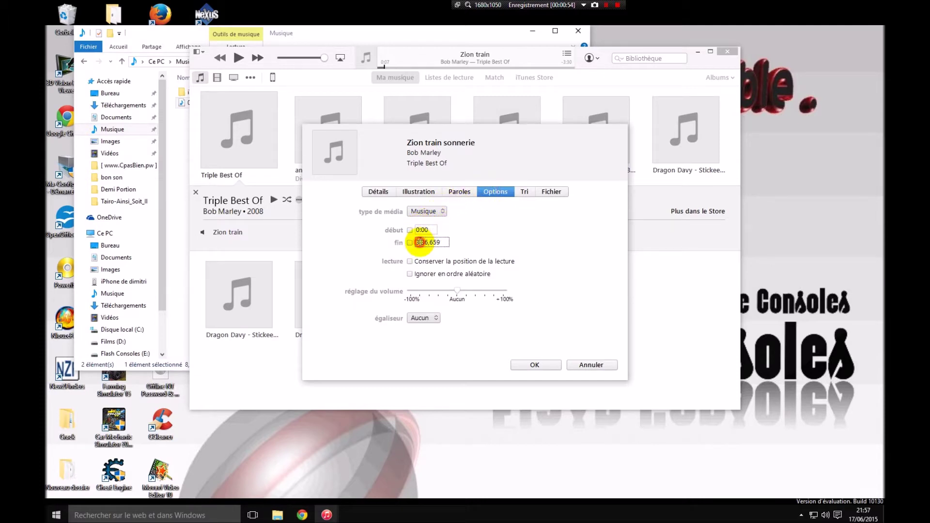
{"action": "left_click", "coordinate": [416, 243]}
{"action": "key", "text": "Delete"}
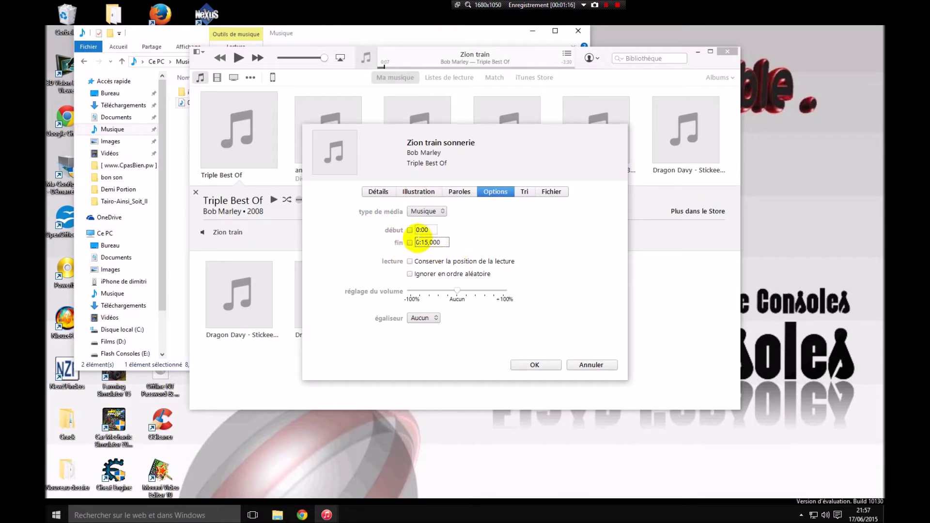
{"action": "left_click", "coordinate": [410, 230]}
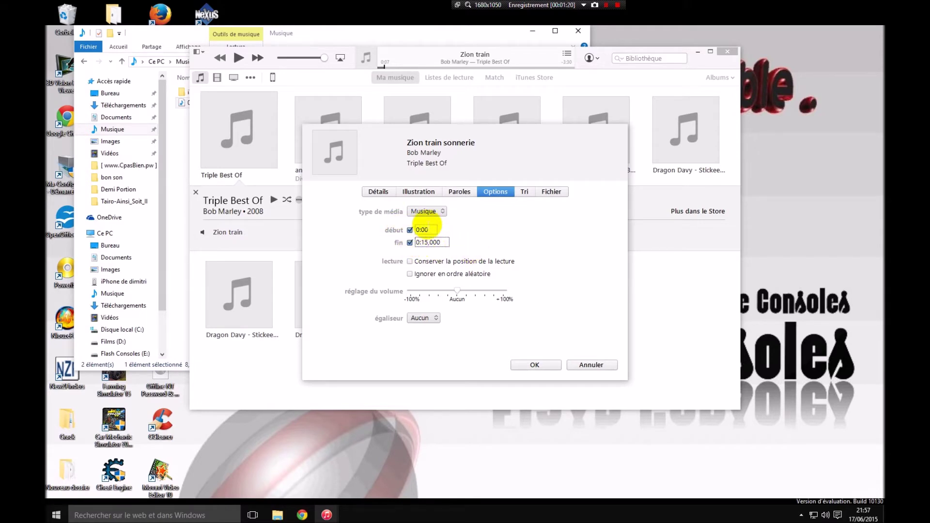
{"action": "left_click", "coordinate": [523, 364]}
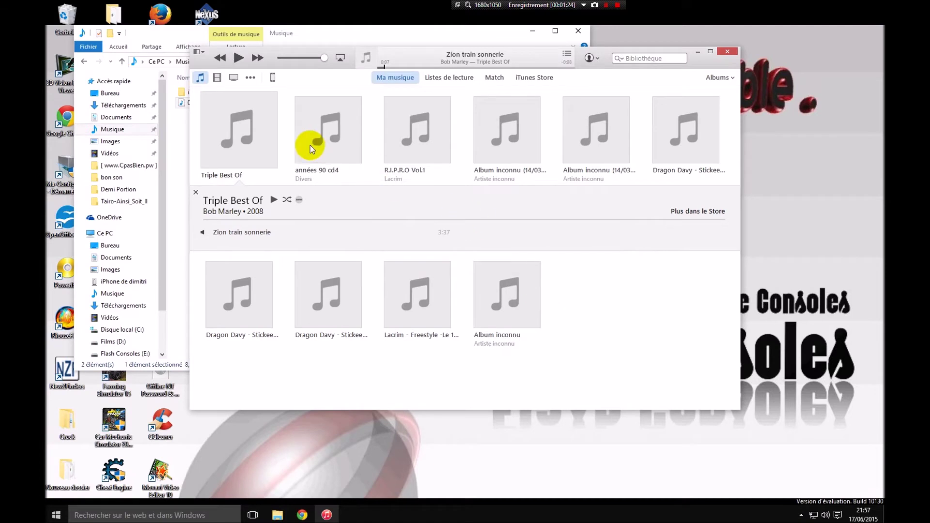
Create an AAC version of the Zion train sonnerie track from the Triple Best Of album
{"action": "left_click", "coordinate": [246, 127]}
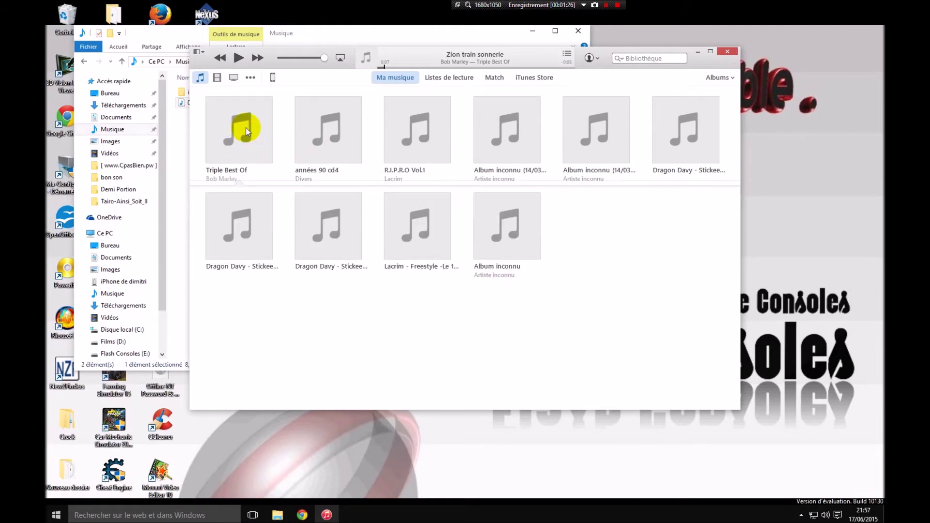
{"action": "left_click", "coordinate": [246, 127]}
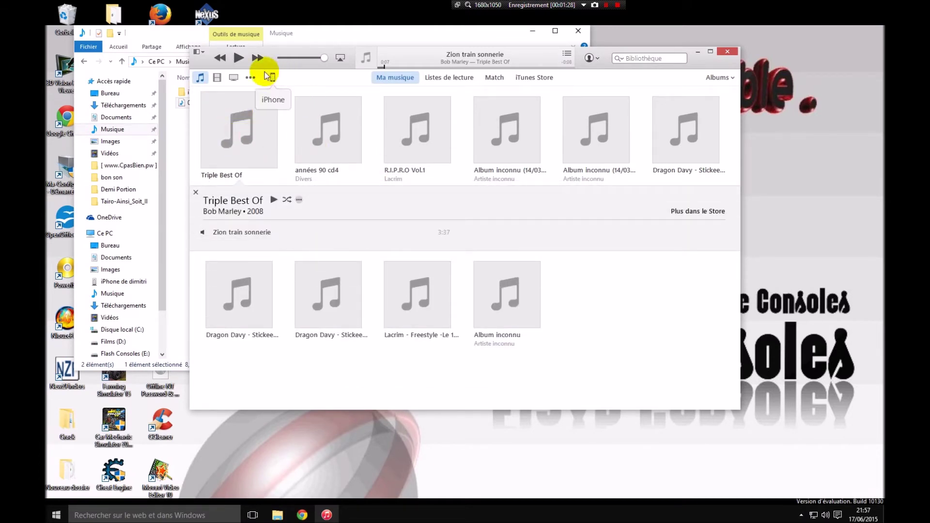
{"action": "right_click", "coordinate": [254, 140]}
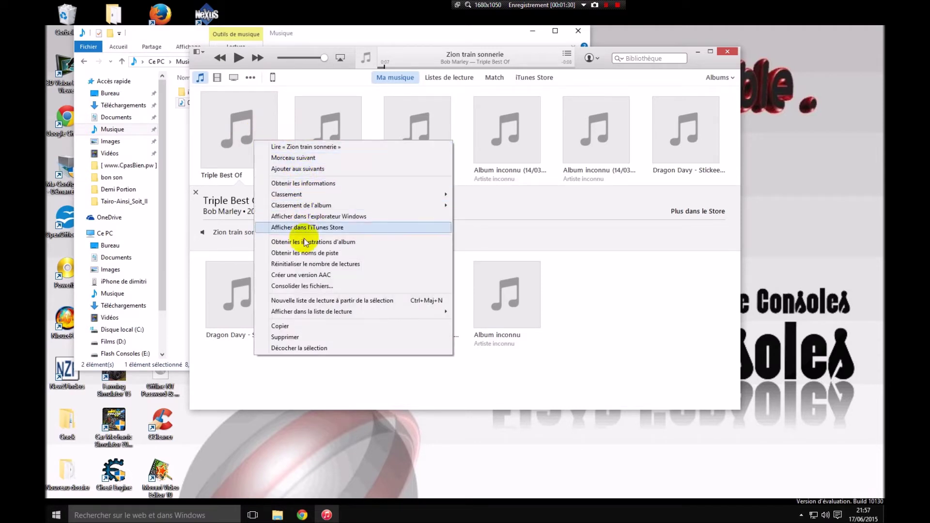
{"action": "left_click", "coordinate": [300, 275]}
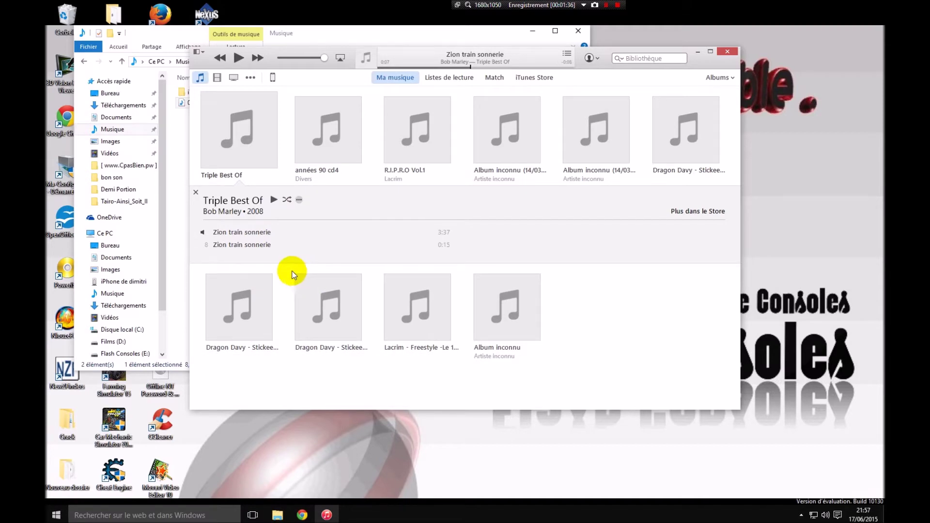
Create another AAC version from the 15-second copy of Zion train sonnerie
{"action": "left_click", "coordinate": [260, 246]}
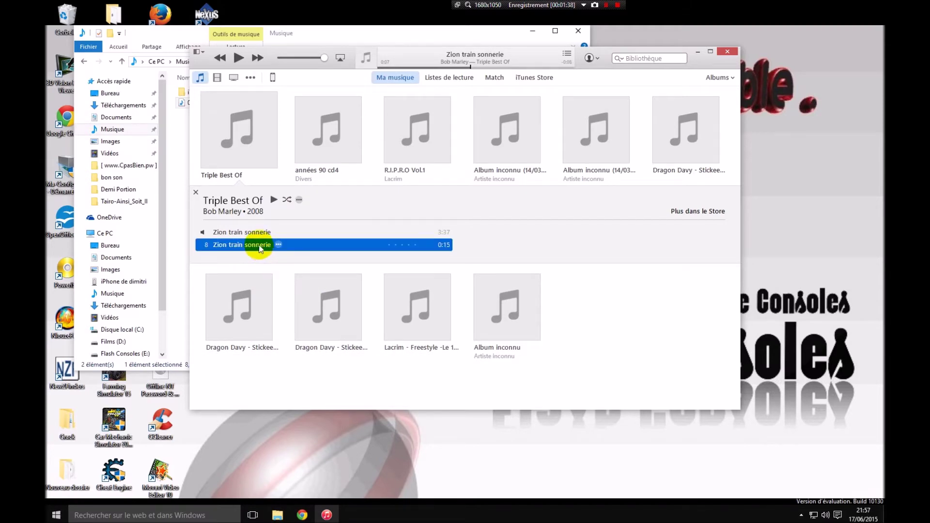
{"action": "right_click", "coordinate": [260, 249]}
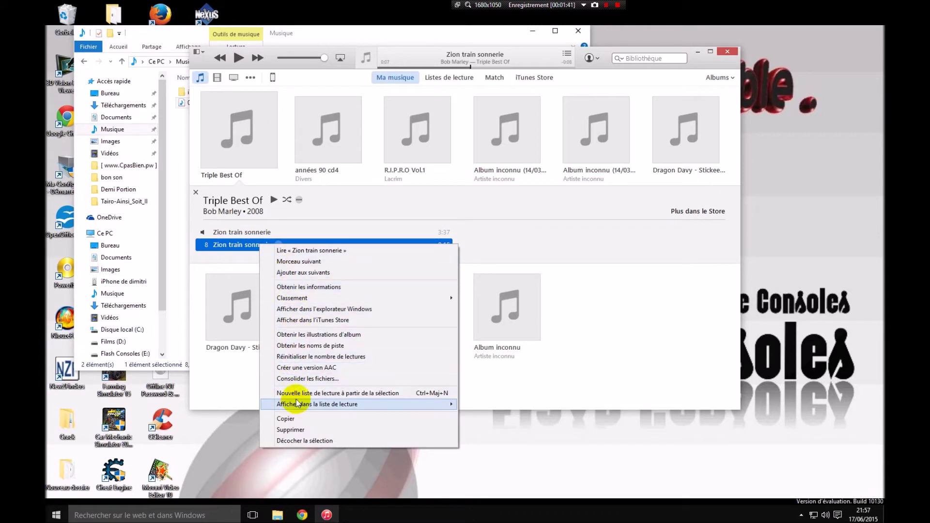
{"action": "left_click", "coordinate": [294, 368]}
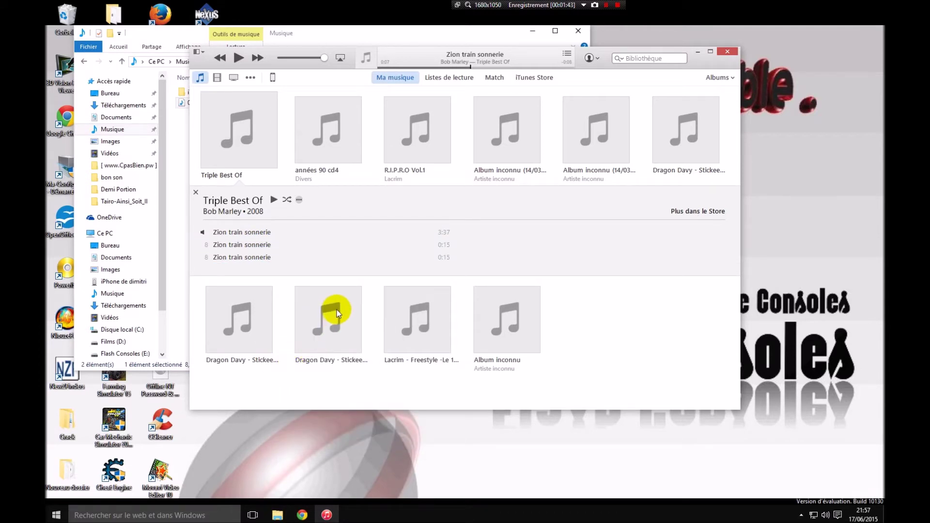
Delete the first of the two 15-second Zion train sonnerie copies from the library
{"action": "left_click", "coordinate": [247, 245]}
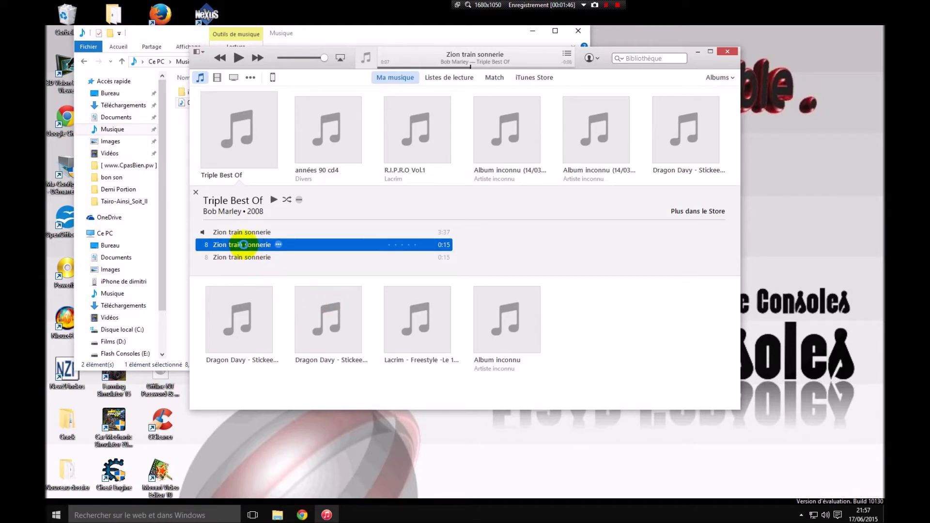
{"action": "key", "text": "Delete"}
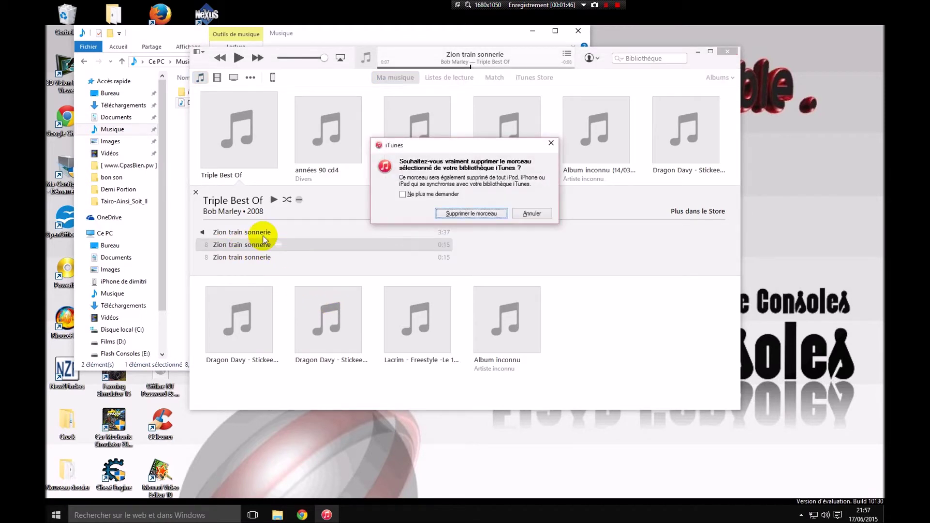
{"action": "left_click", "coordinate": [439, 209]}
{"action": "left_click", "coordinate": [472, 203]}
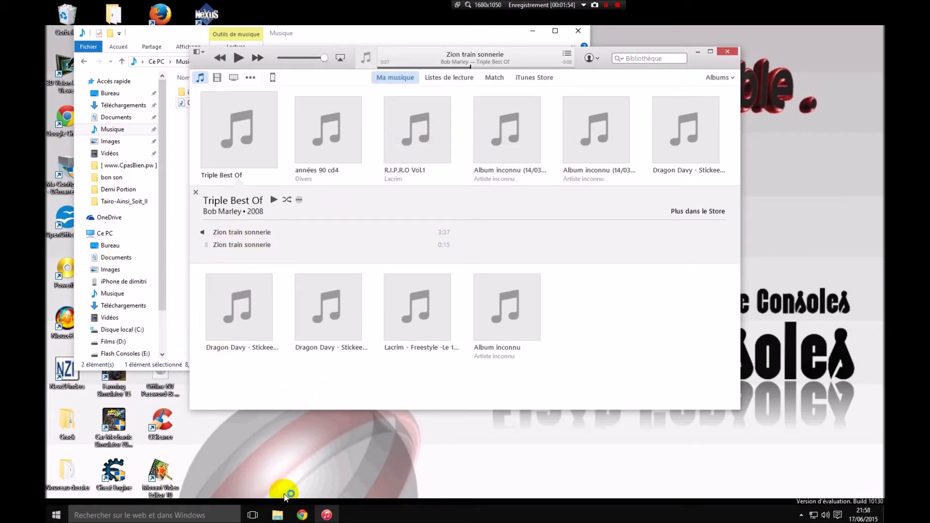
Switch to File Explorer and browse to Musique > iTunes > iTunes Media > Music > Bob Marley > Triple Best Of
{"action": "left_click", "coordinate": [278, 515]}
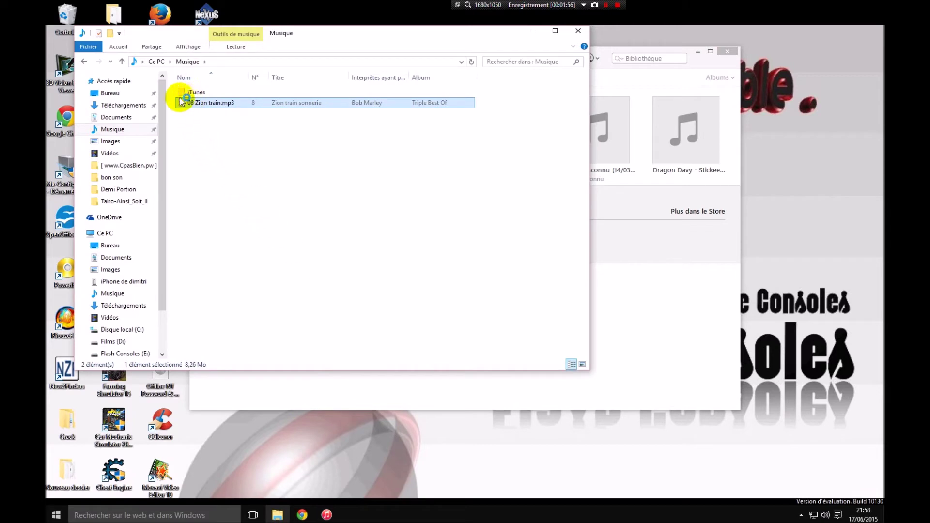
{"action": "left_click", "coordinate": [119, 119]}
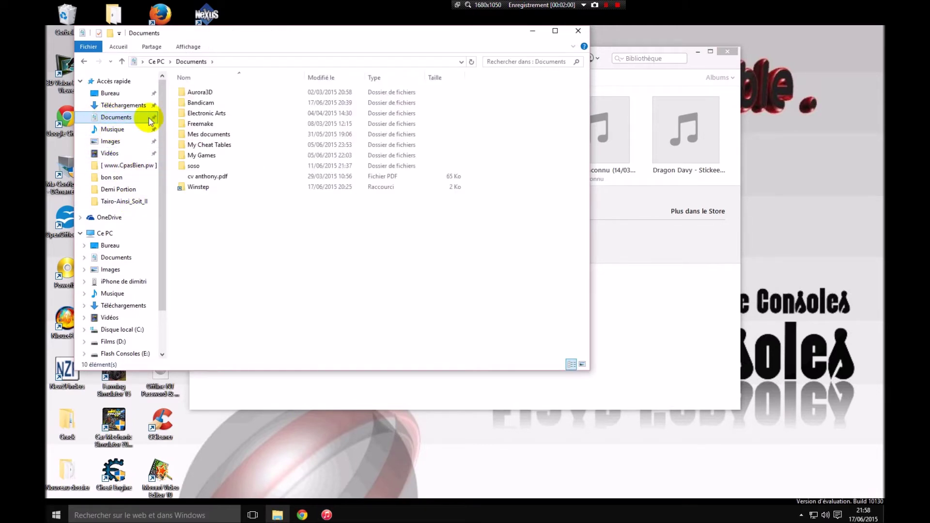
{"action": "left_click", "coordinate": [123, 134]}
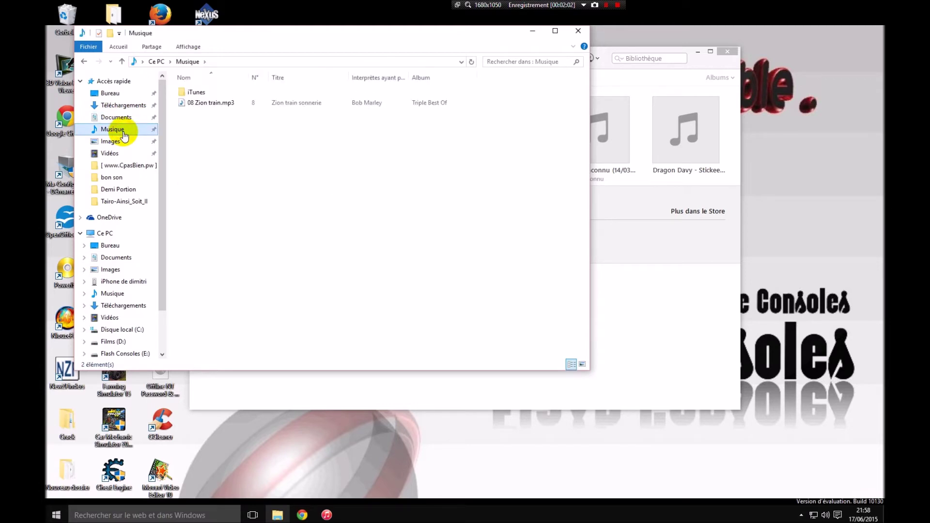
{"action": "double_click", "coordinate": [194, 92]}
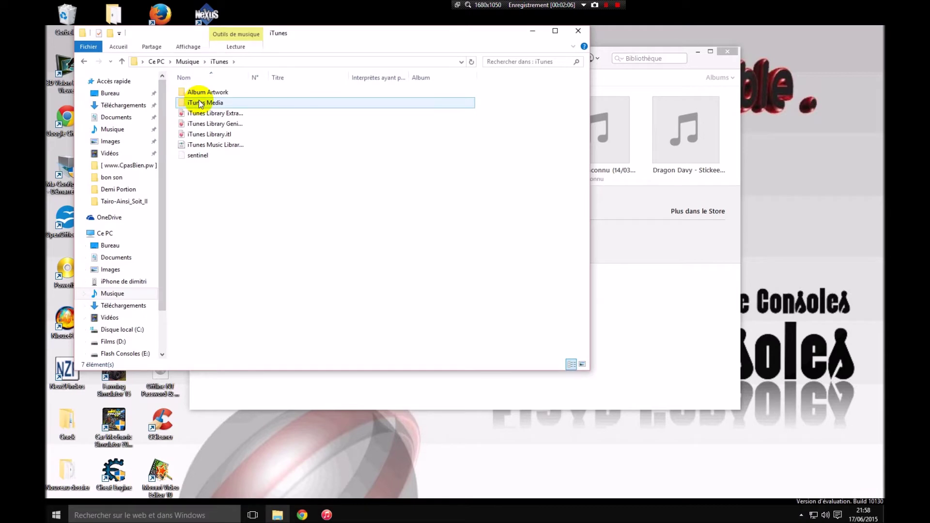
{"action": "double_click", "coordinate": [200, 103]}
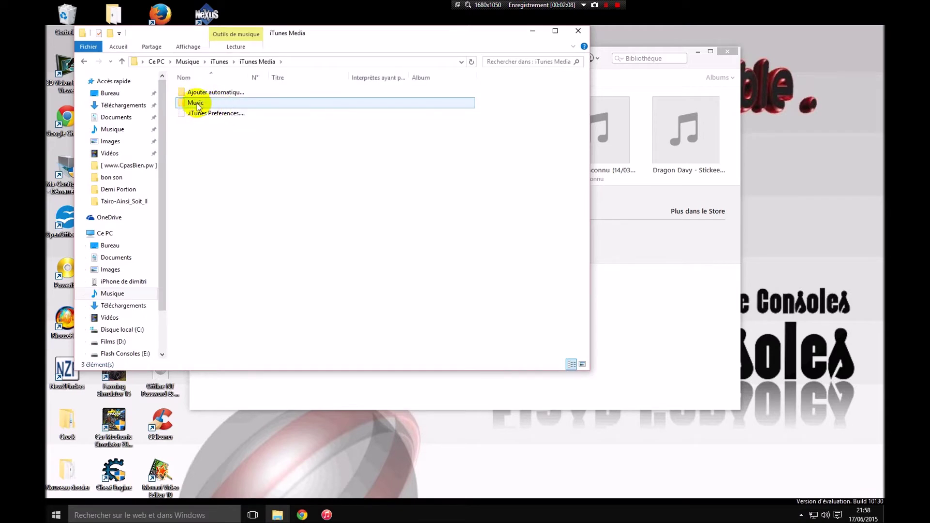
{"action": "double_click", "coordinate": [196, 103]}
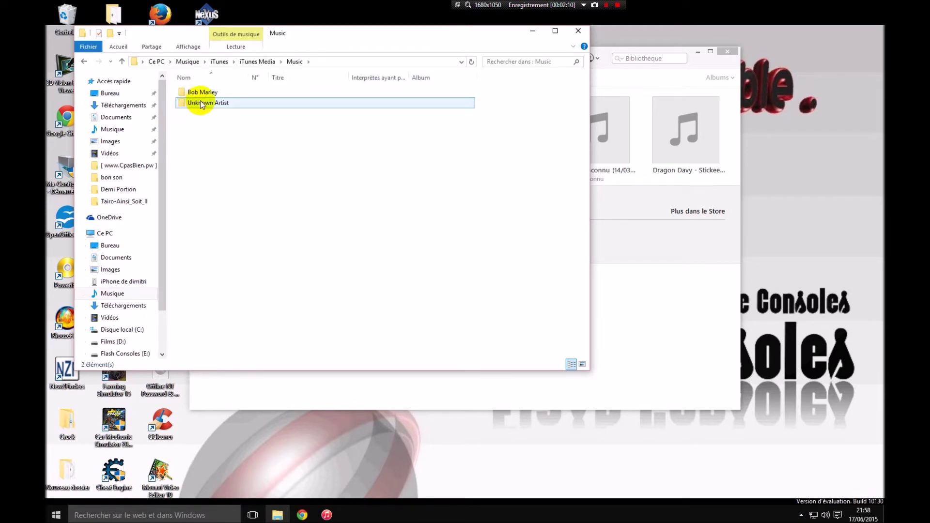
{"action": "double_click", "coordinate": [199, 92]}
{"action": "double_click", "coordinate": [200, 93]}
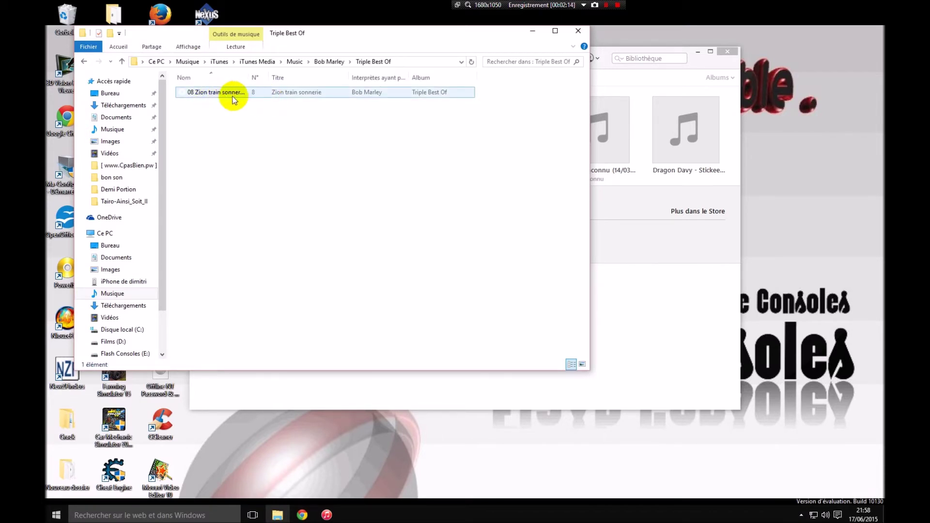
Rename the 15-second audio file to "08 Zion train sonnerie 1.m4r", accepting the extension change
{"action": "right_click", "coordinate": [226, 96]}
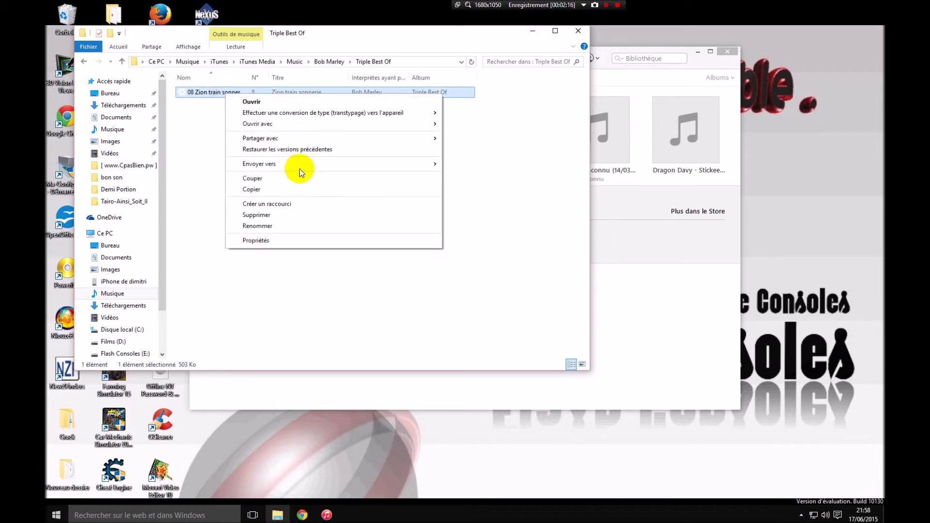
{"action": "left_click", "coordinate": [269, 225]}
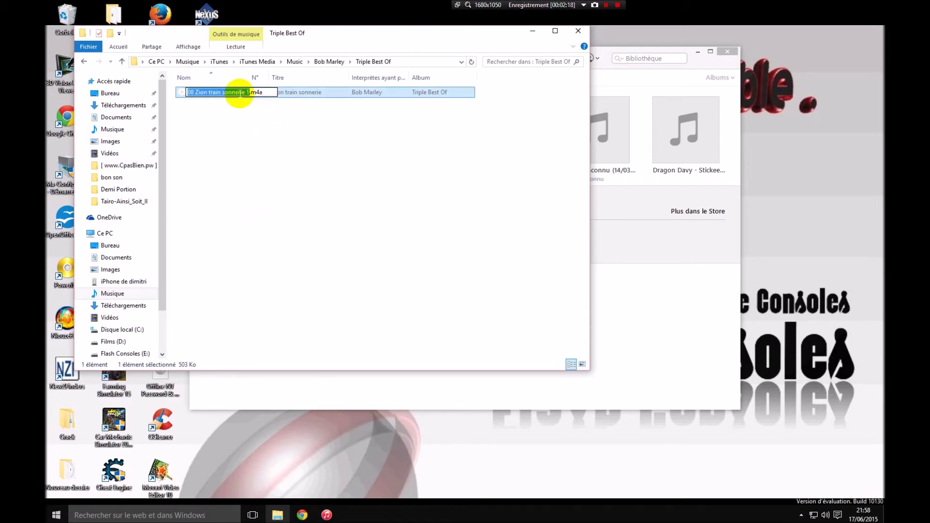
{"action": "left_click", "coordinate": [270, 94]}
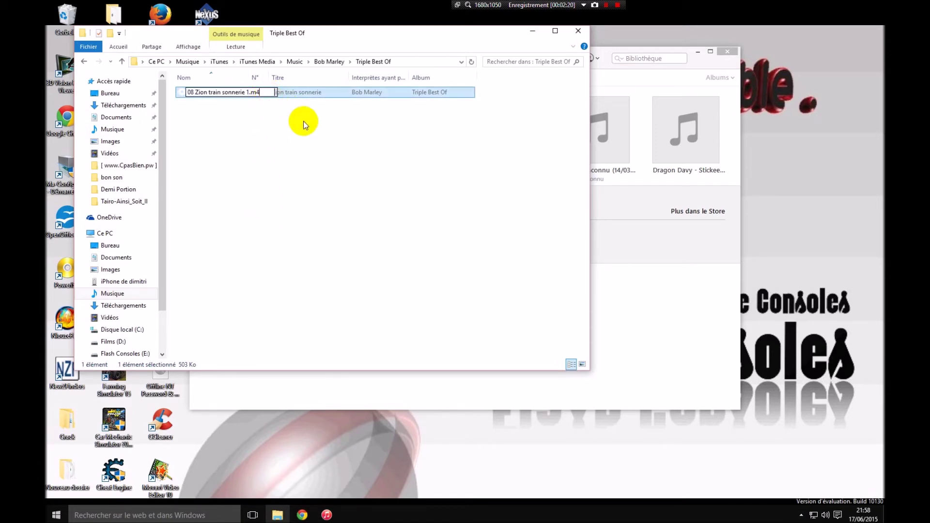
{"action": "type", "text": "r"}
{"action": "left_click", "coordinate": [305, 123]}
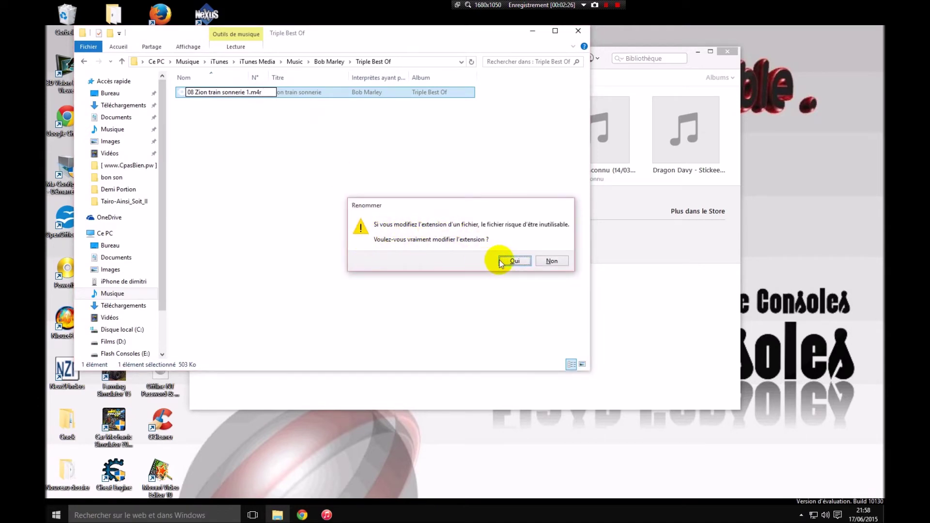
{"action": "left_click", "coordinate": [512, 261]}
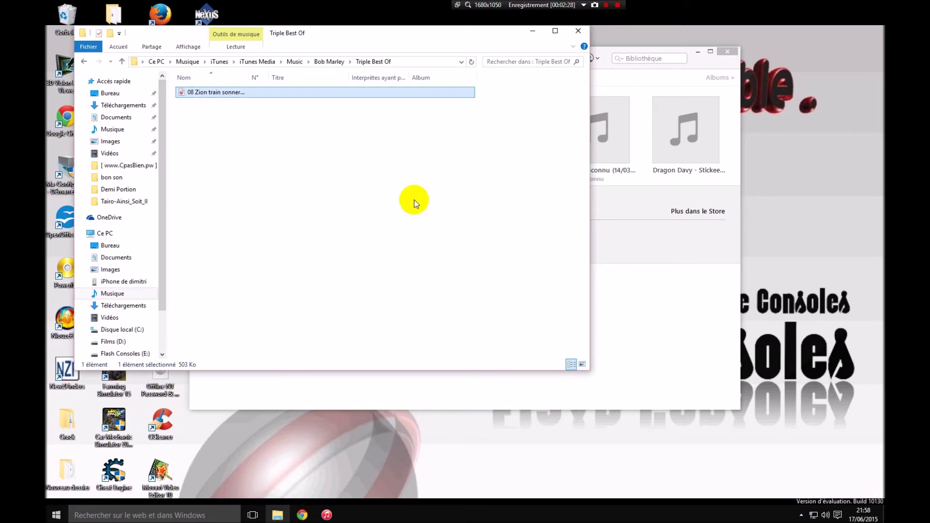
Open the .m4r ringtone in iTunes with playback paused, and display the connected iPhone's summary
{"action": "double_click", "coordinate": [205, 93]}
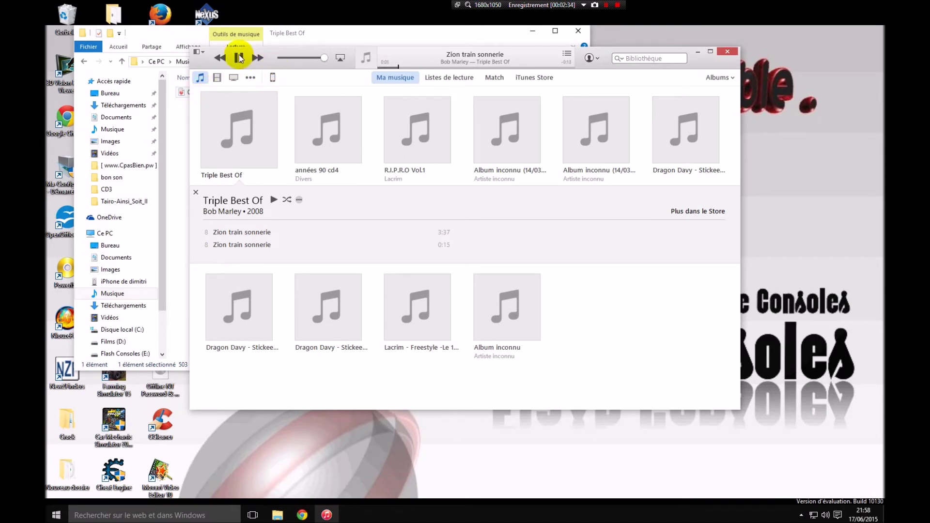
{"action": "left_click", "coordinate": [239, 59]}
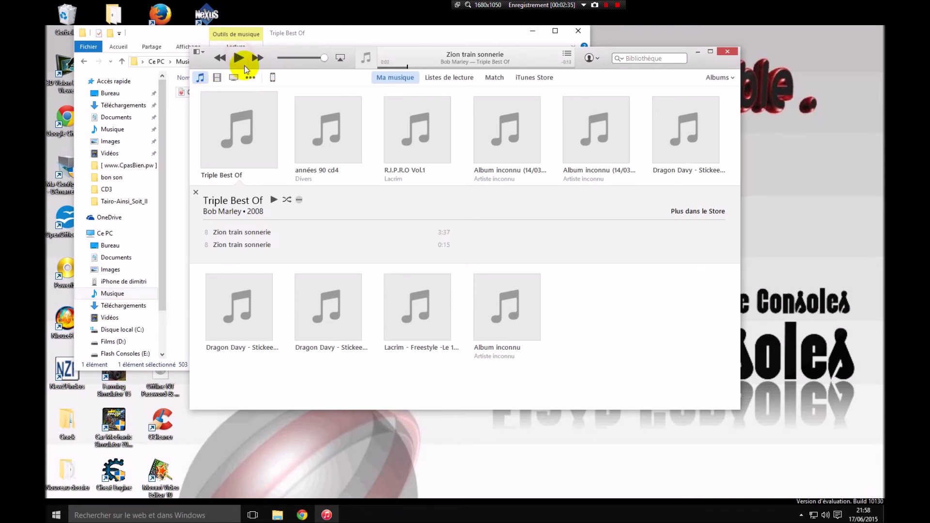
{"action": "left_click", "coordinate": [273, 79]}
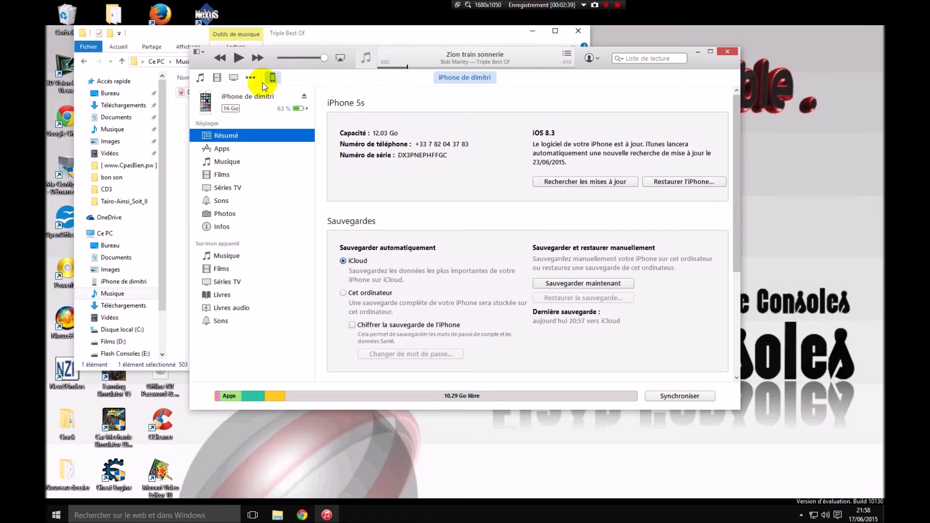
Add Zion train sonnerie to the selected tones synchronised with the iPhone and apply the change
{"action": "left_click", "coordinate": [225, 201]}
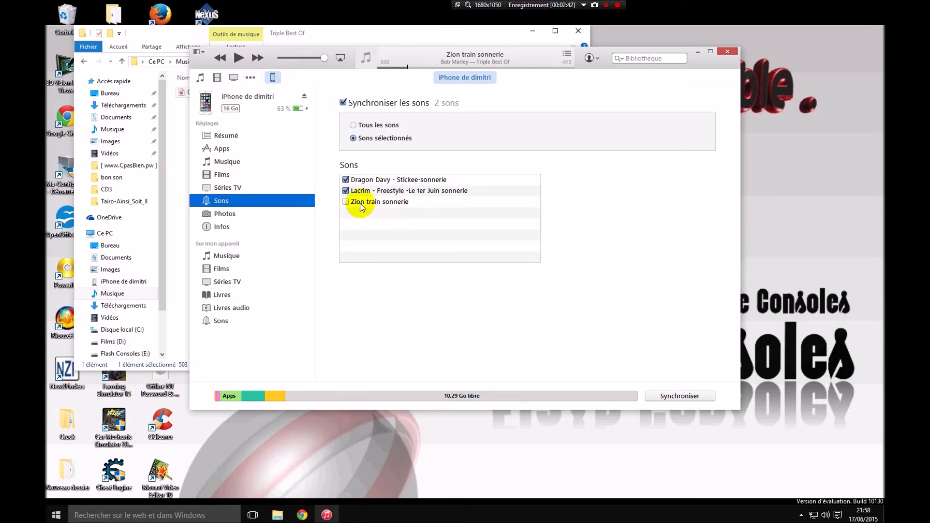
{"action": "left_click", "coordinate": [221, 321]}
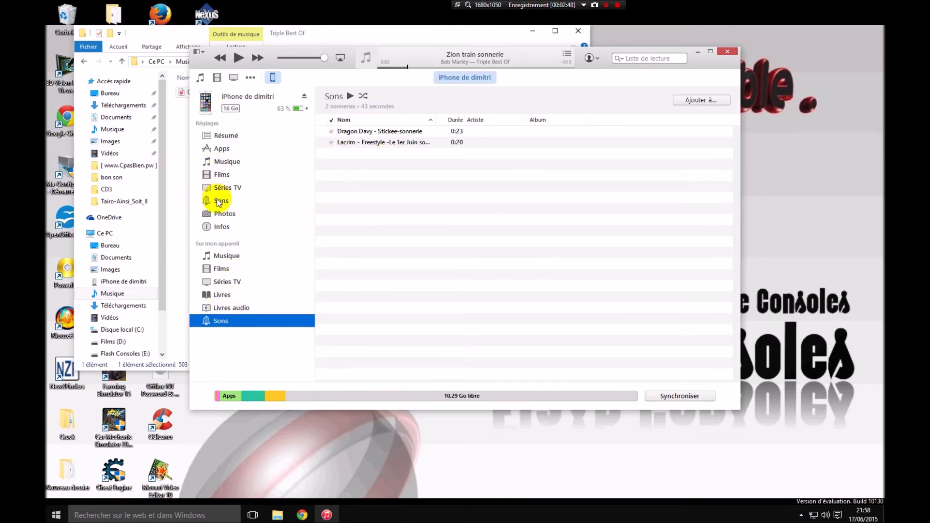
{"action": "left_click", "coordinate": [218, 200]}
{"action": "left_click", "coordinate": [345, 203]}
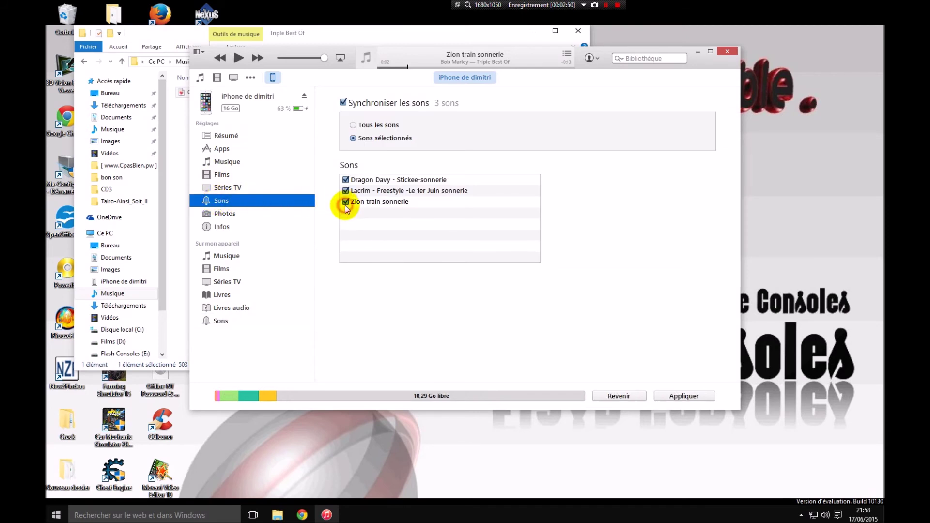
{"action": "left_click", "coordinate": [683, 396]}
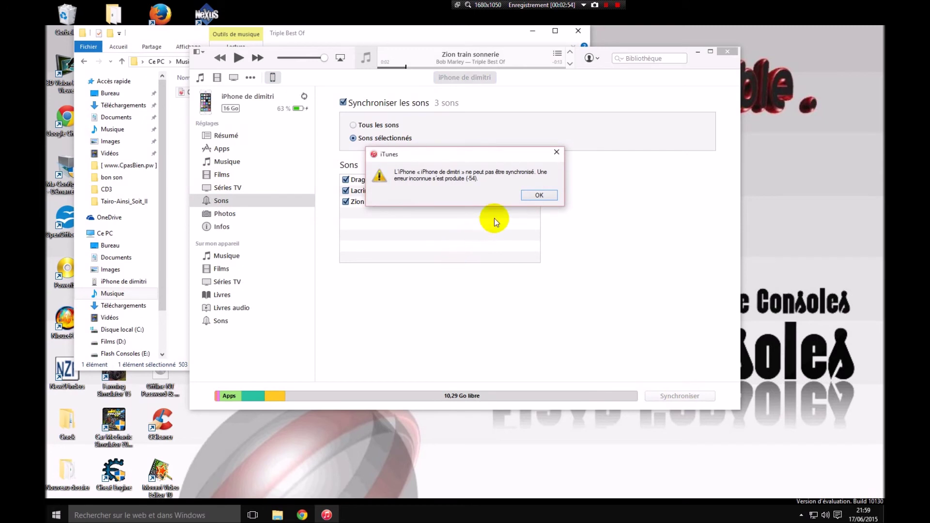
Dismiss the alert, synchronise the iPhone again and display the list of tones stored on the device
{"action": "left_click", "coordinate": [528, 199]}
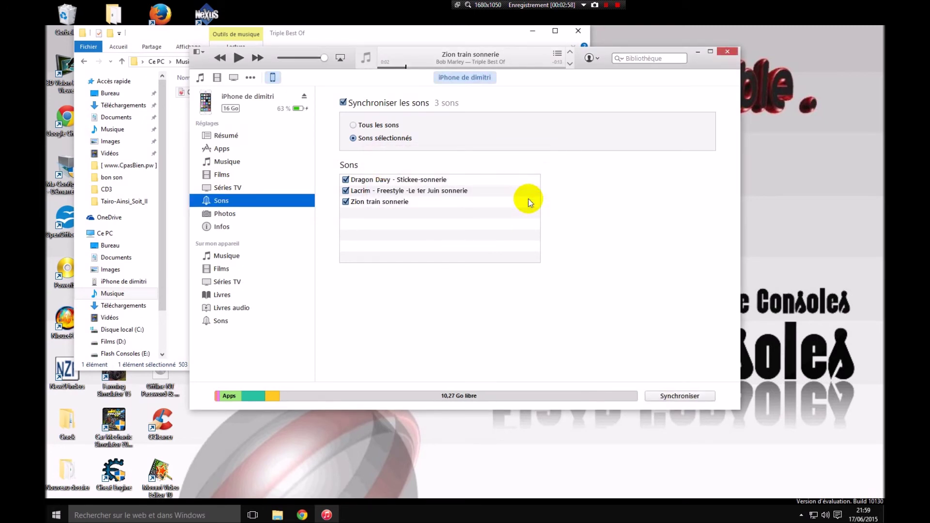
{"action": "left_click", "coordinate": [671, 395]}
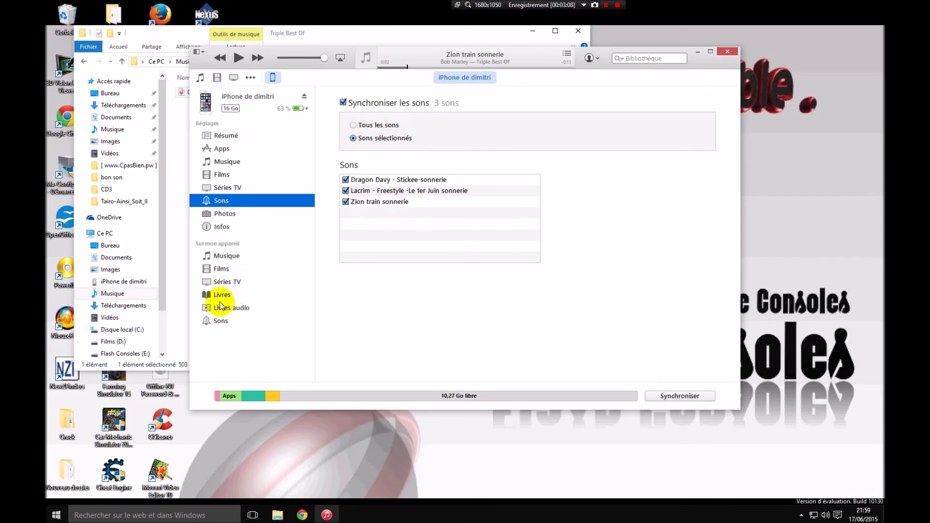
{"action": "left_click", "coordinate": [221, 320]}
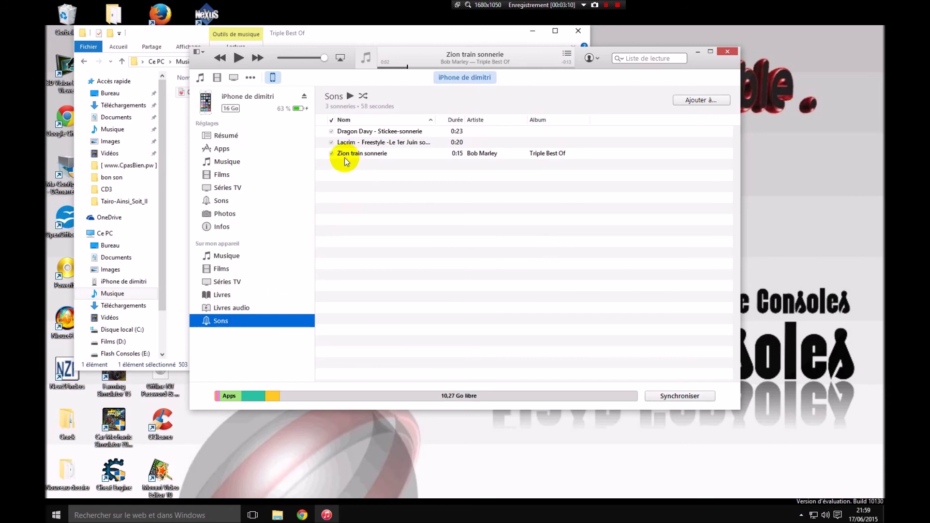
{"action": "mouse_move", "coordinate": [395, 156]}
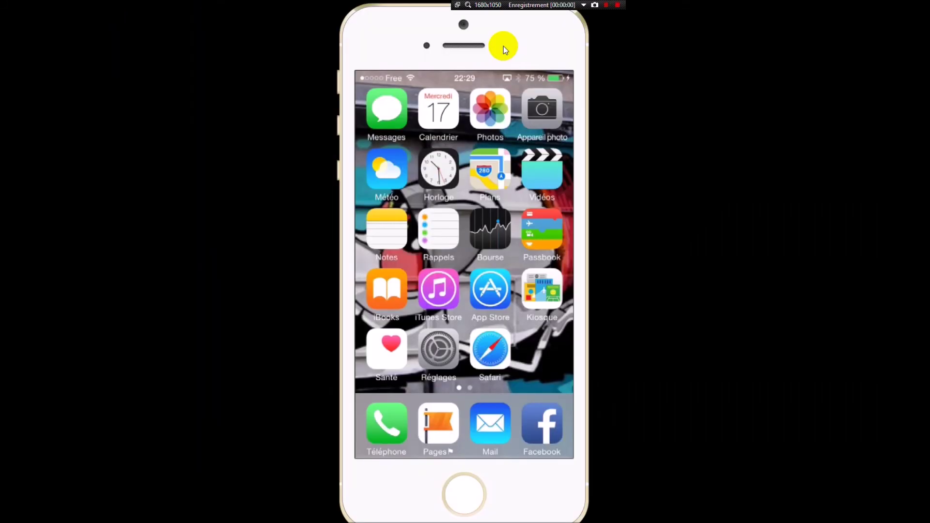